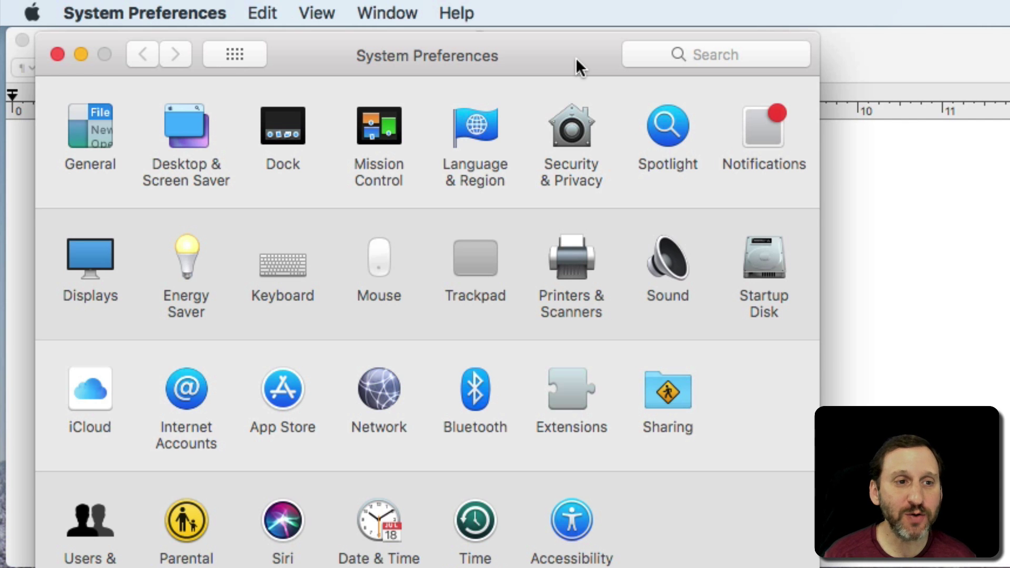
- Confirm Dictation is On with Enhanced Dictation, keep the current shortcut, and close System Preferences
click(301, 258)
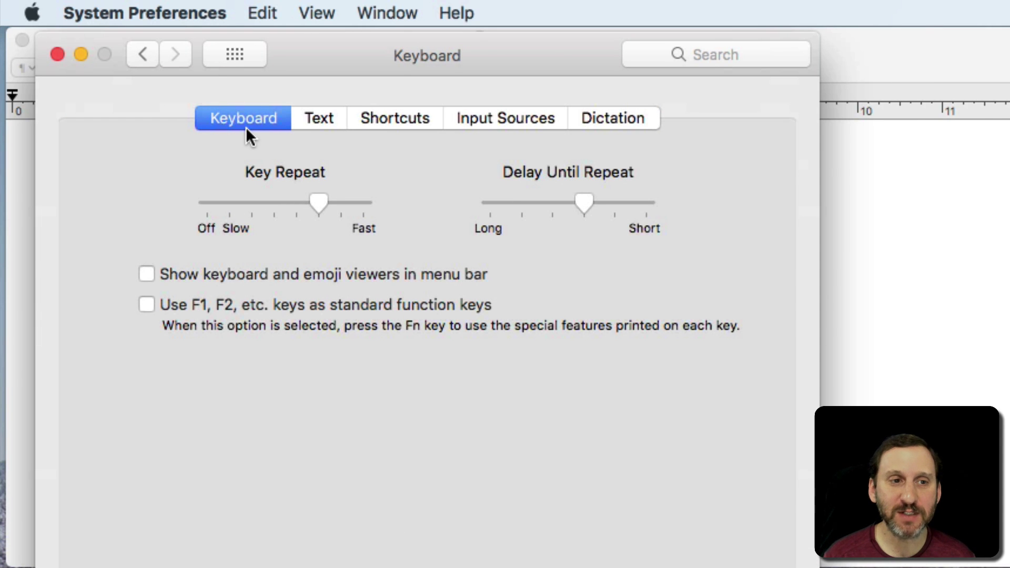
click(613, 120)
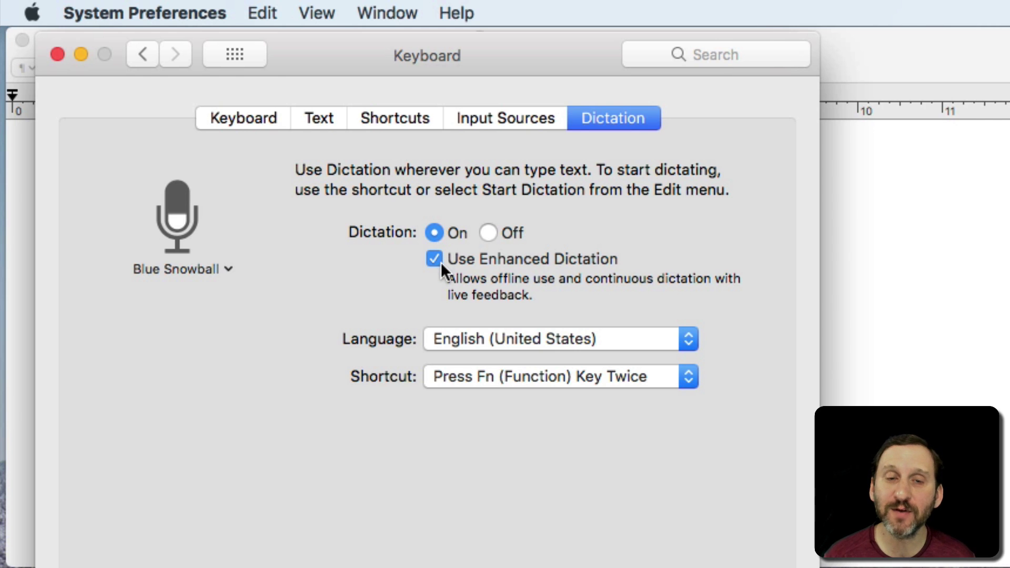
click(463, 372)
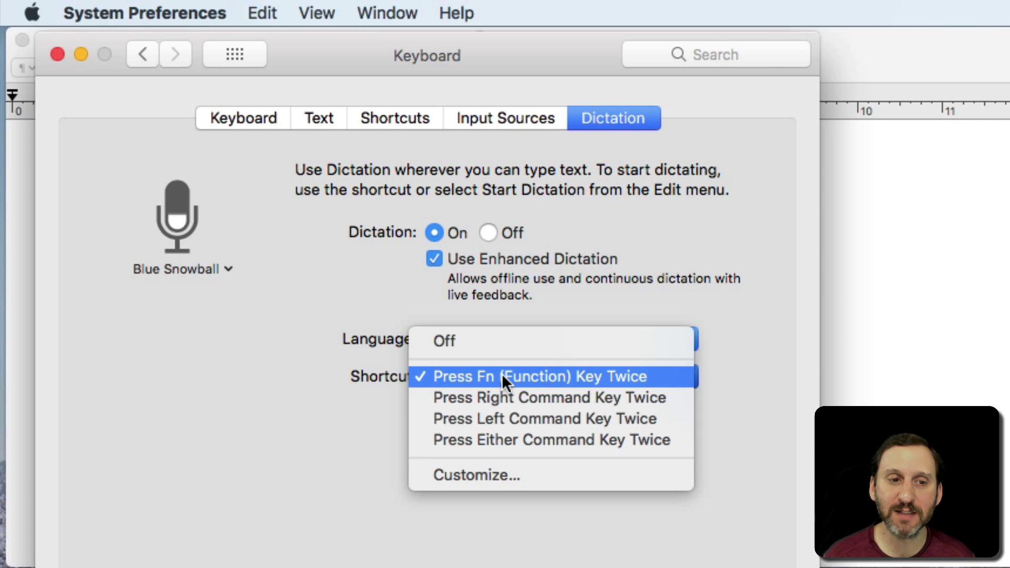
click(266, 376)
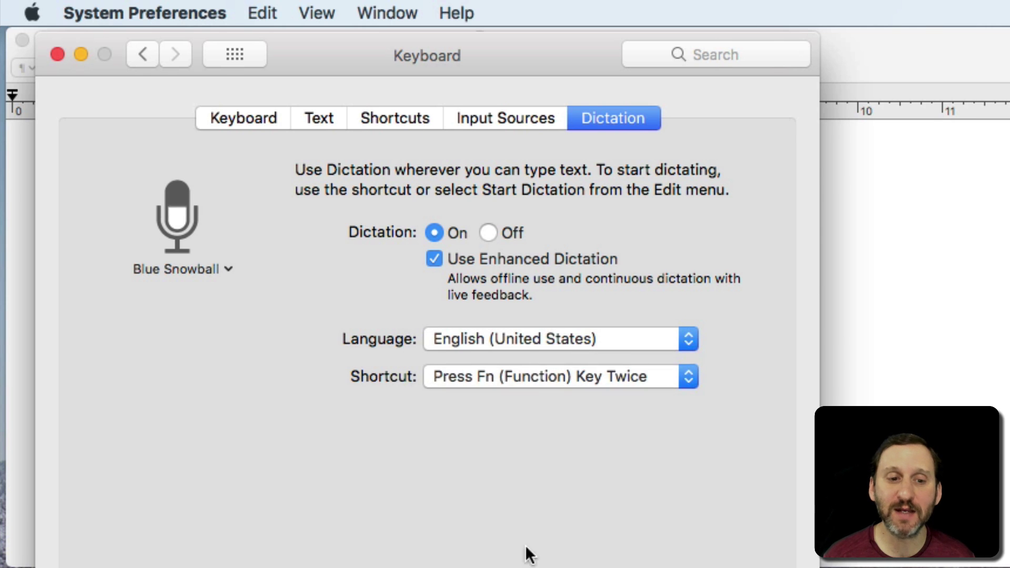
click(57, 54)
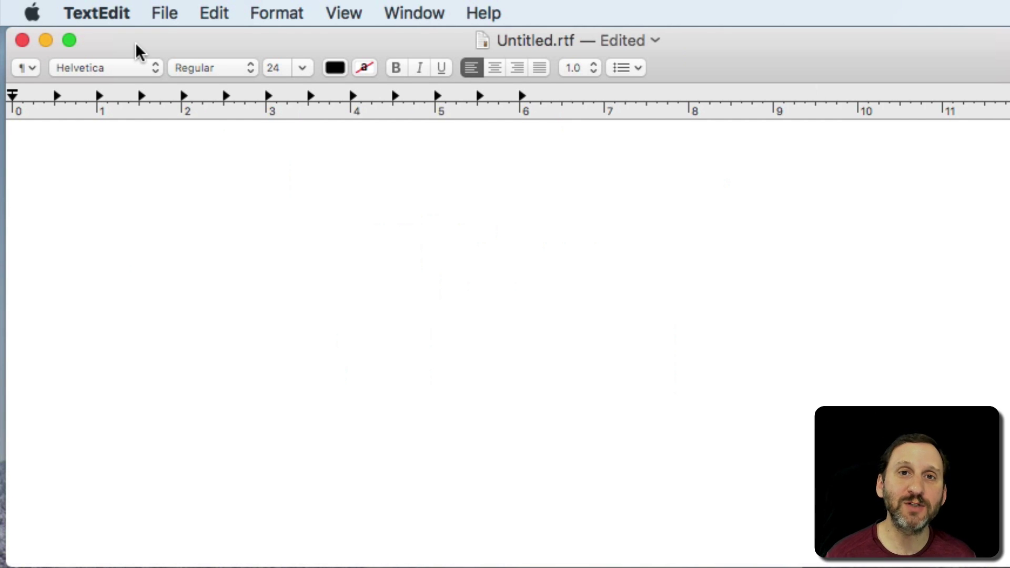
- Start dictation with Fn and dictate 'The quick brown fox jumps over the lazy dog.'
key(fn)
key(fn)
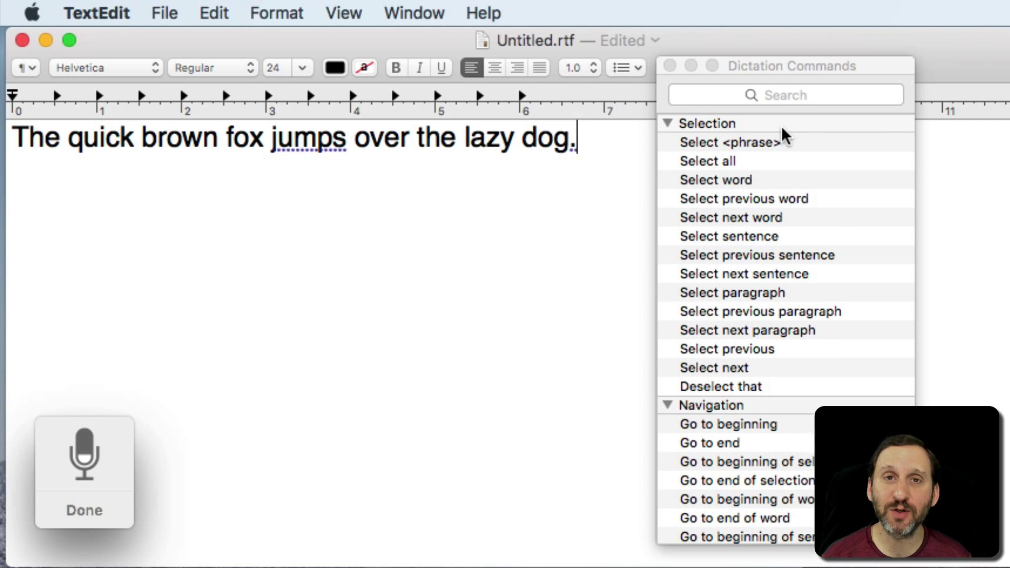
- Scroll the Dictation Commands list to Formatting and bold 'brown fox' by voice
scroll(750, 263, down, 1)
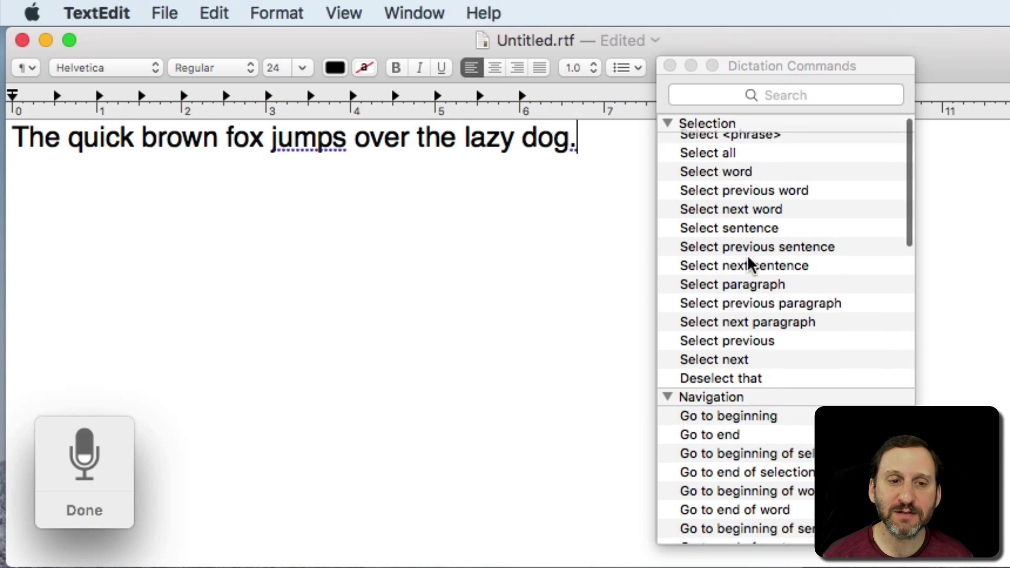
scroll(749, 263, down, 5)
scroll(751, 263, down, 5)
scroll(750, 263, down, 4)
scroll(750, 263, down, 2)
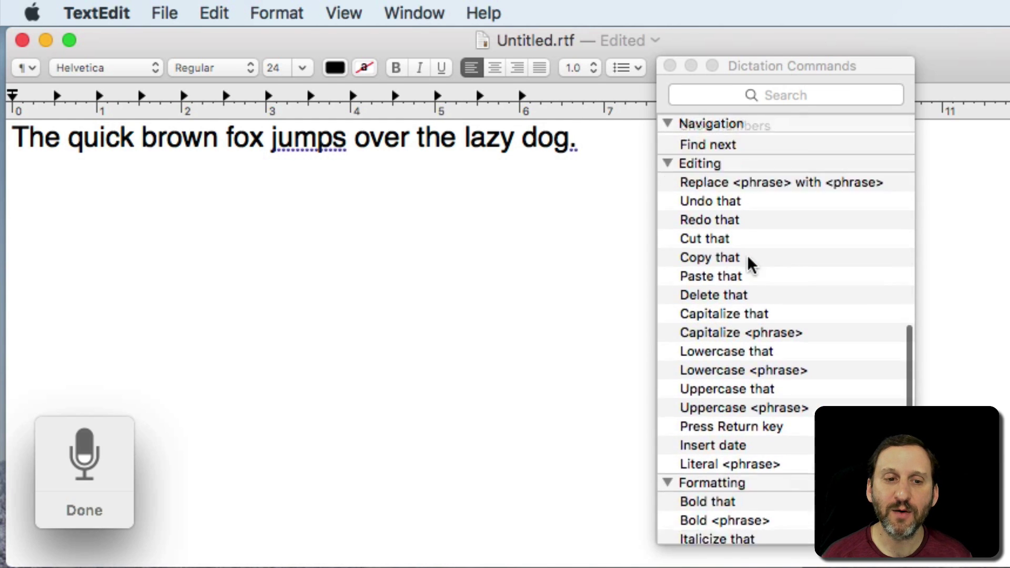
scroll(751, 263, down, 6)
scroll(750, 263, down, 1)
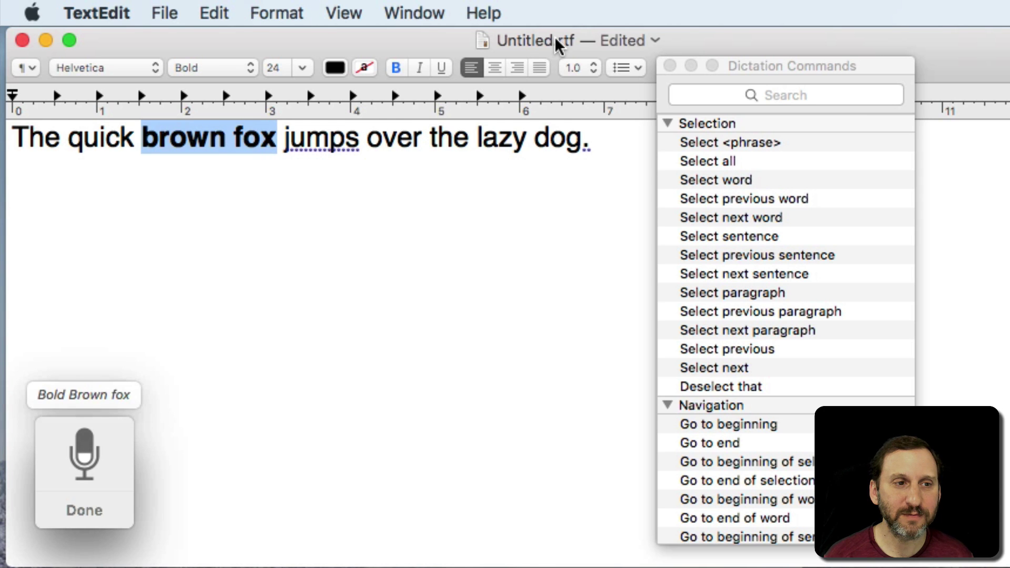
click(838, 67)
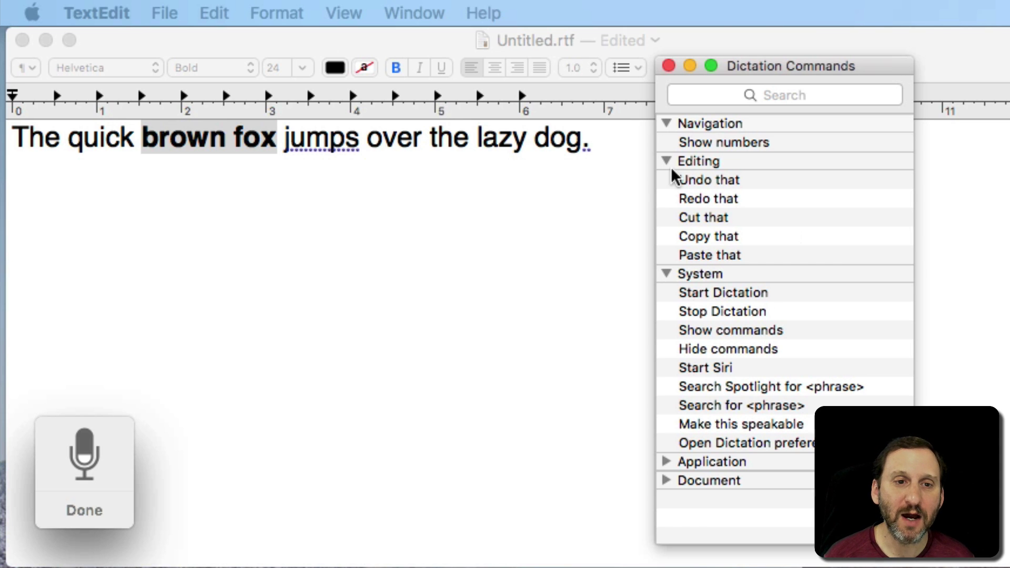
scroll(675, 179, up, 3)
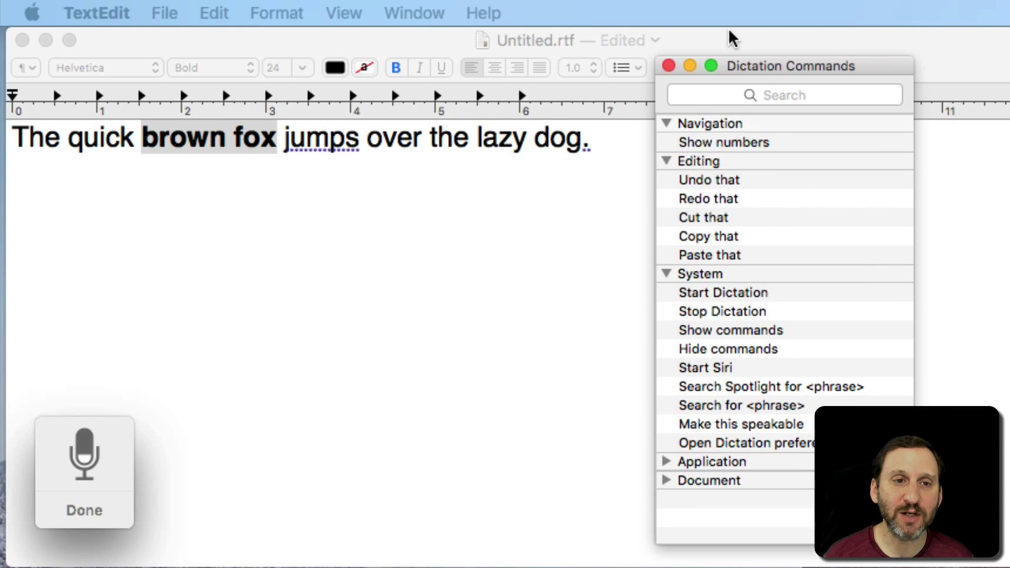
click(726, 32)
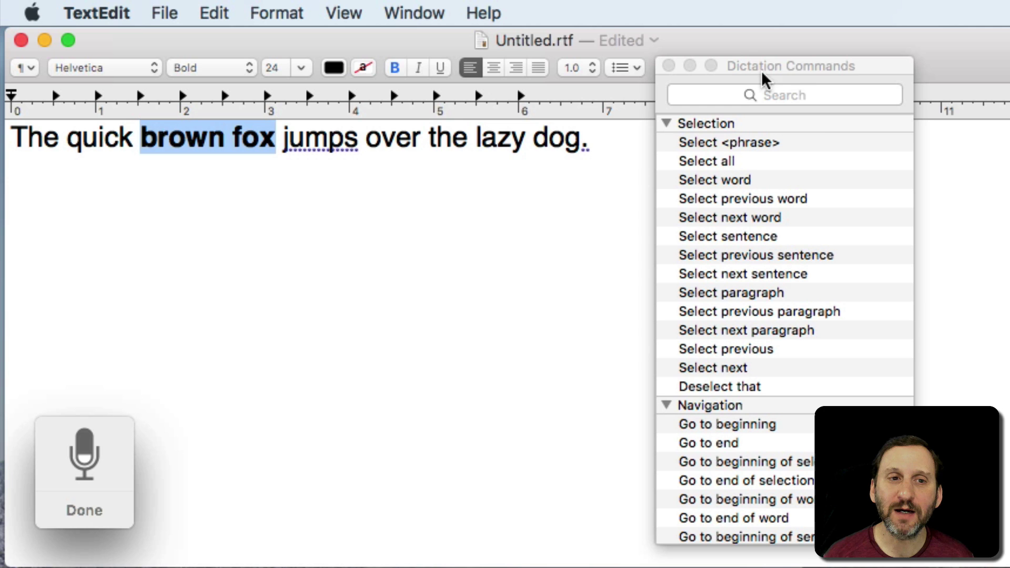
click(793, 74)
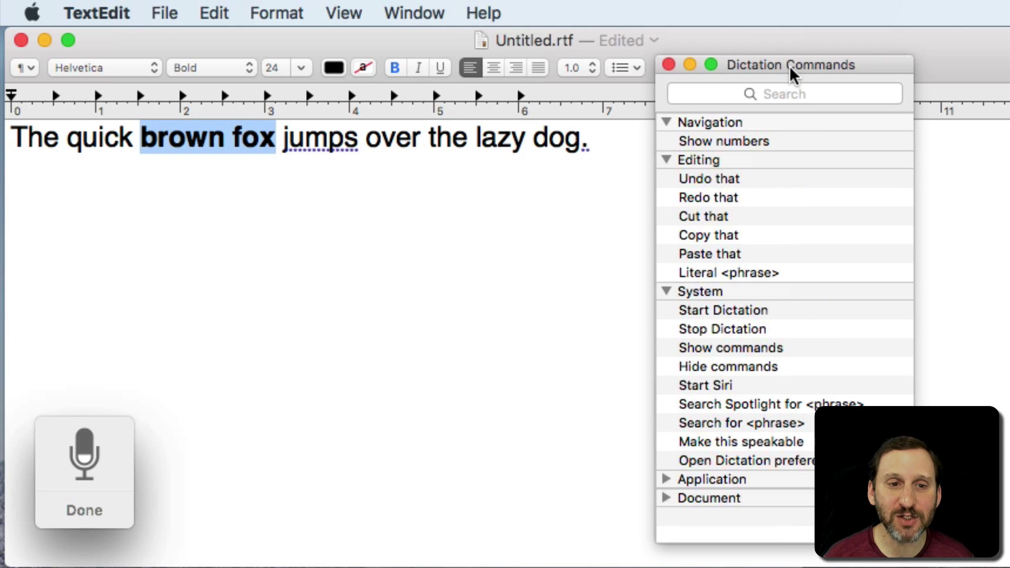
click(765, 45)
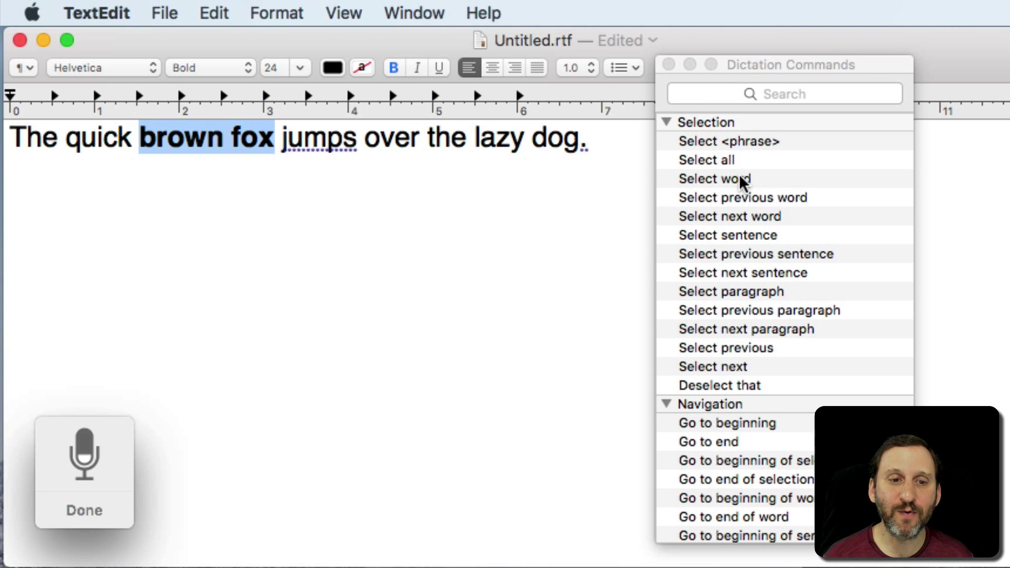
- Scroll the Dictation Commands list and unbold 'brown' so only 'fox' stays bold
scroll(740, 181, down, 3)
scroll(740, 182, down, 7)
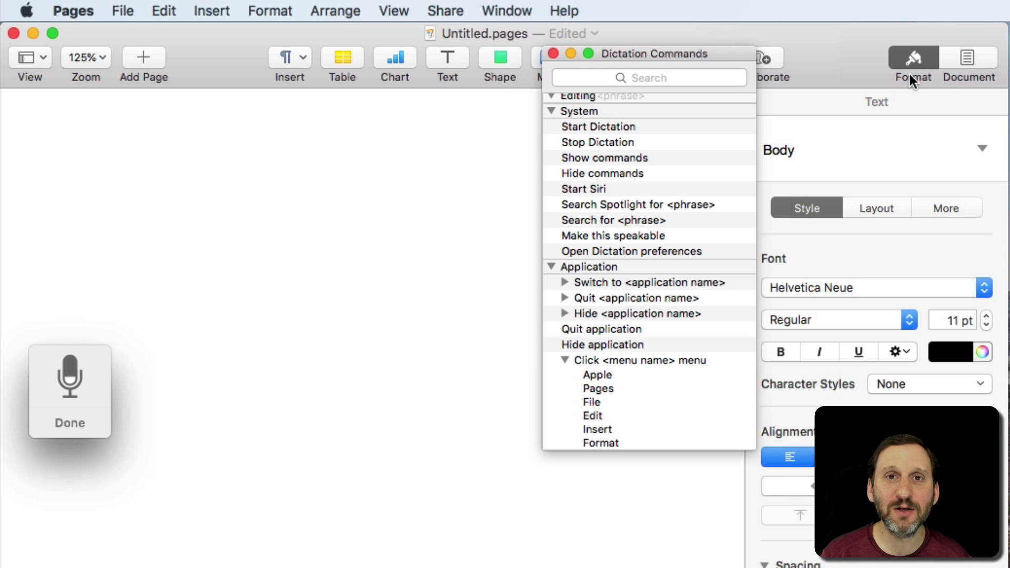
- Place the insertion point on the blank Pages page
click(445, 209)
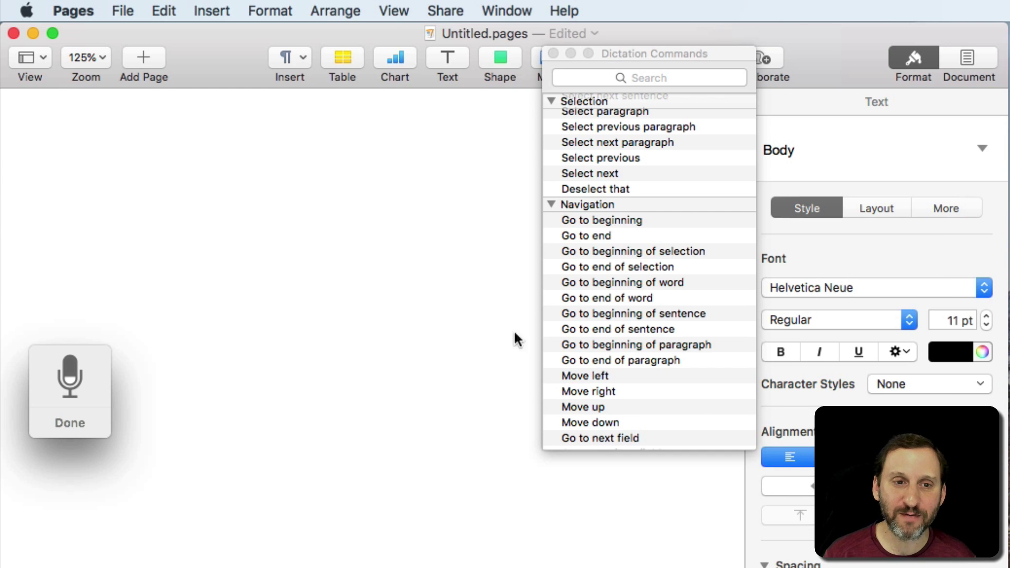
- Close the Dictation Commands list, leaving dictation listening on the blank page
click(553, 53)
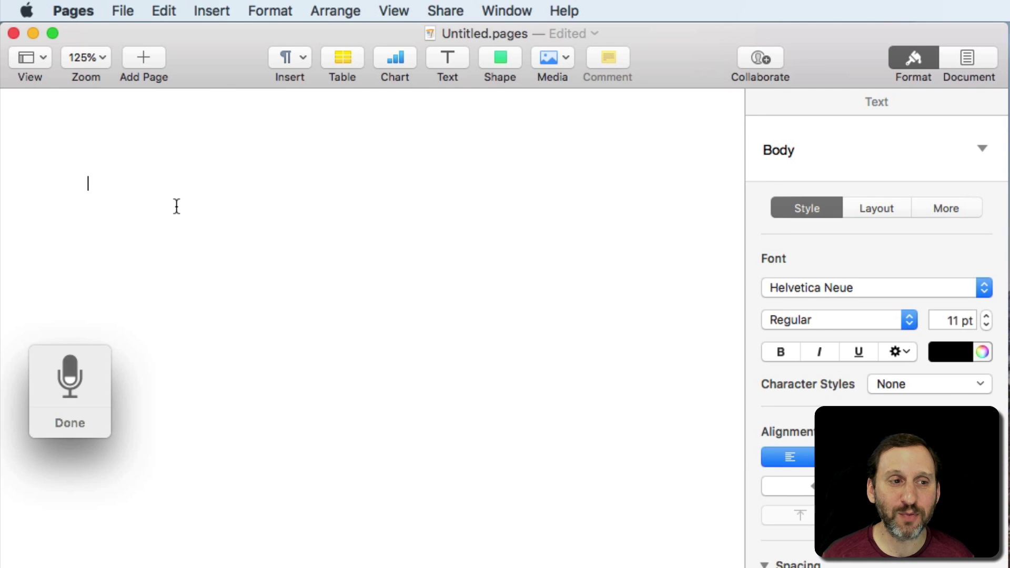